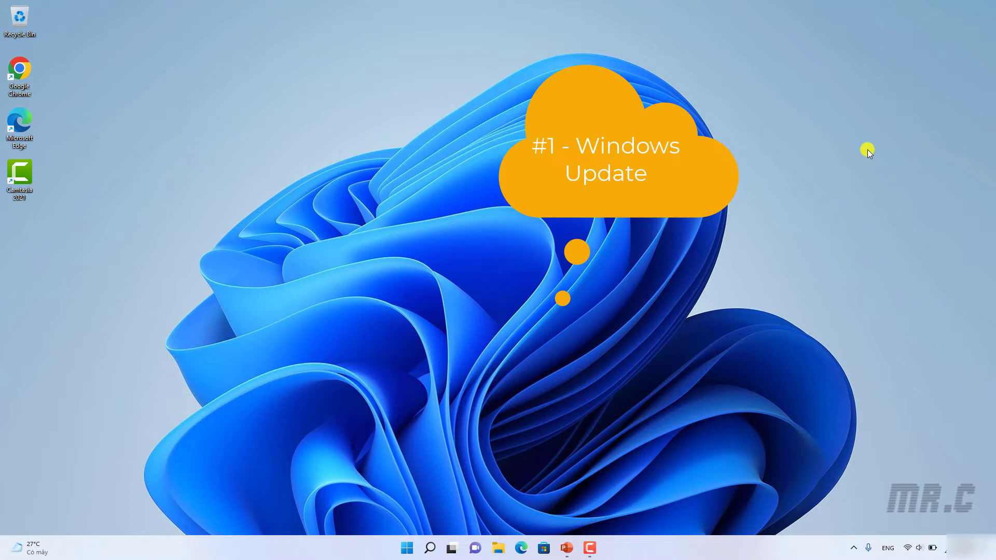
Search 'update' from Start and run a Windows Update check, which reports the PC is up to date
{"action": "left_click", "coordinate": [407, 548]}
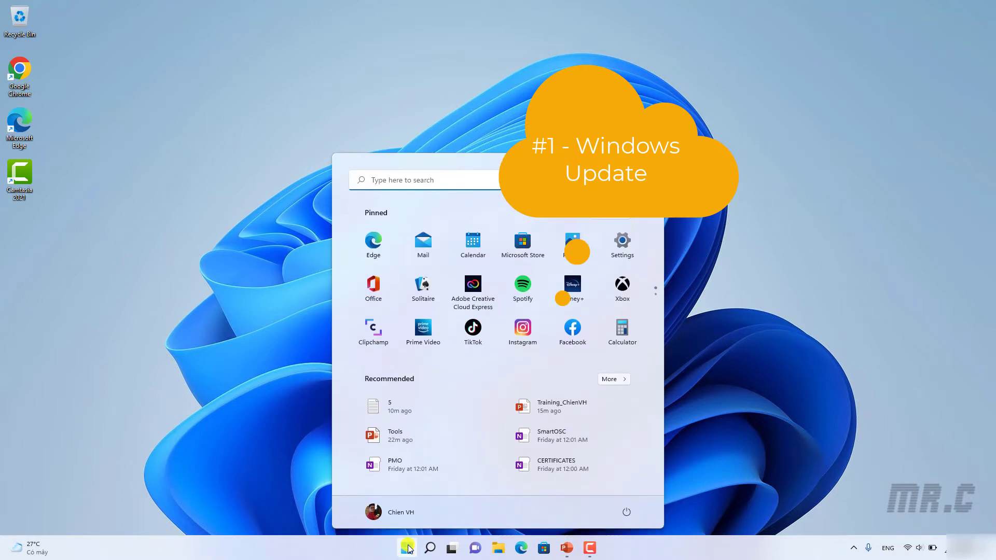
{"action": "type", "text": "update"}
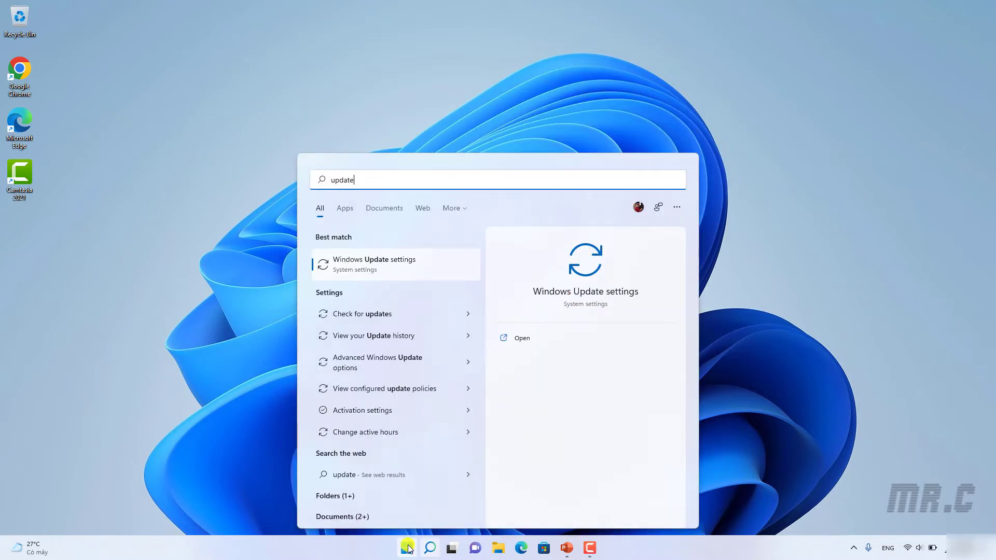
{"action": "left_click", "coordinate": [389, 267]}
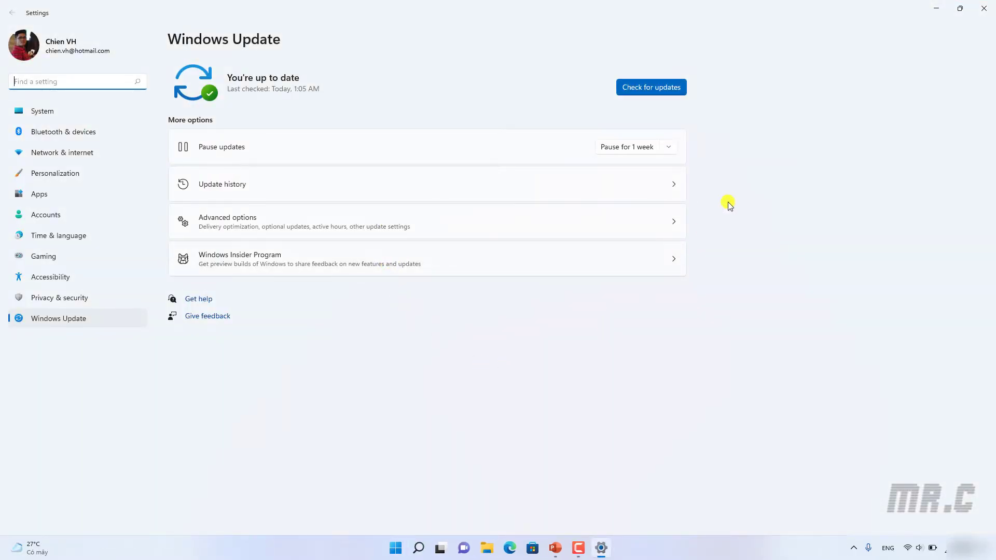
{"action": "left_click", "coordinate": [652, 86]}
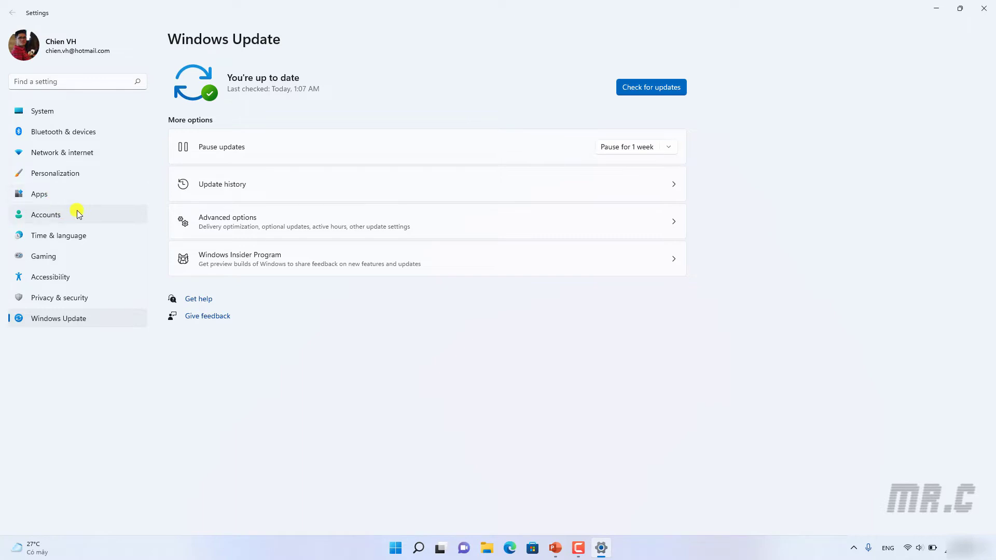
{"action": "left_click", "coordinate": [52, 197]}
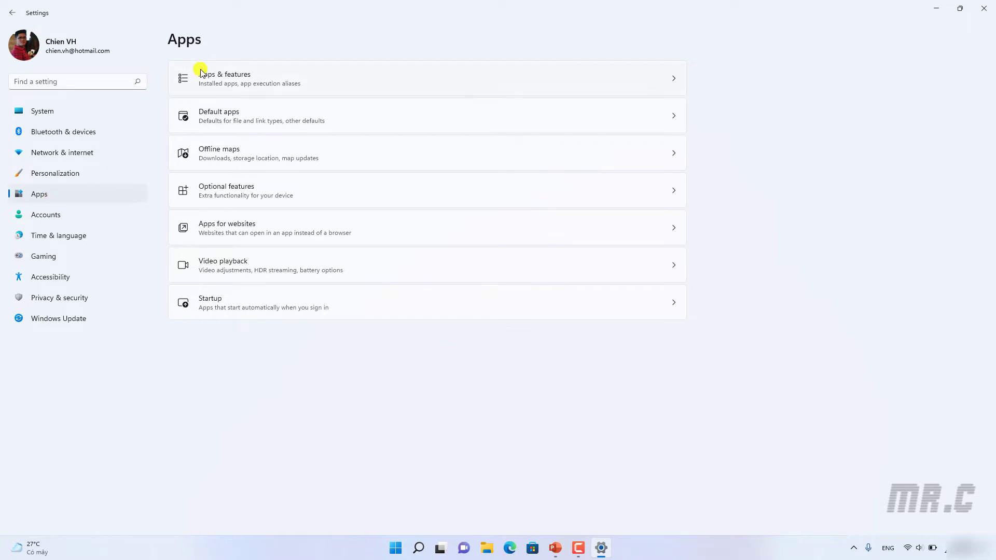
Open Apps & features and scroll through the list of 57 installed apps
{"action": "left_click", "coordinate": [383, 78]}
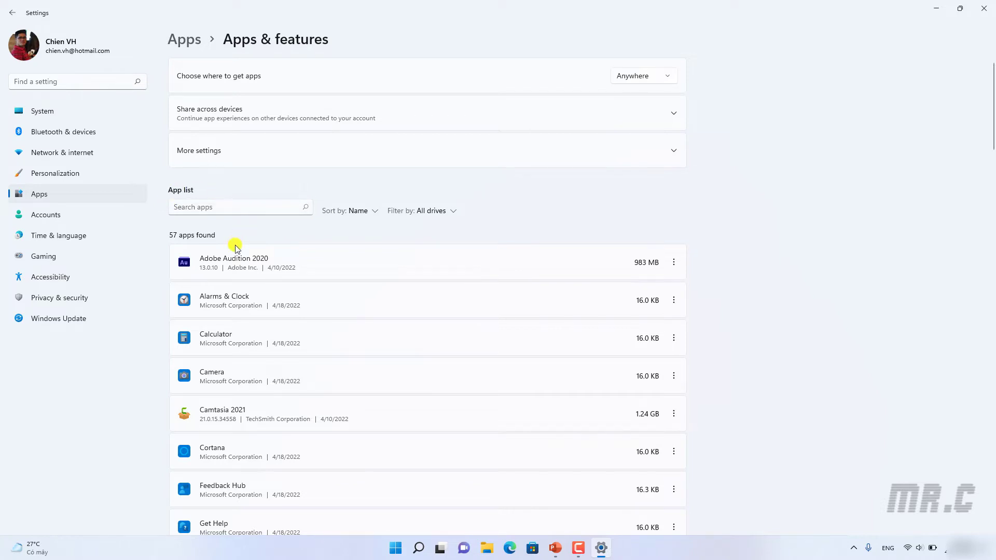
{"action": "scroll", "coordinate": [236, 245], "scroll_direction": "down", "scroll_amount": 2}
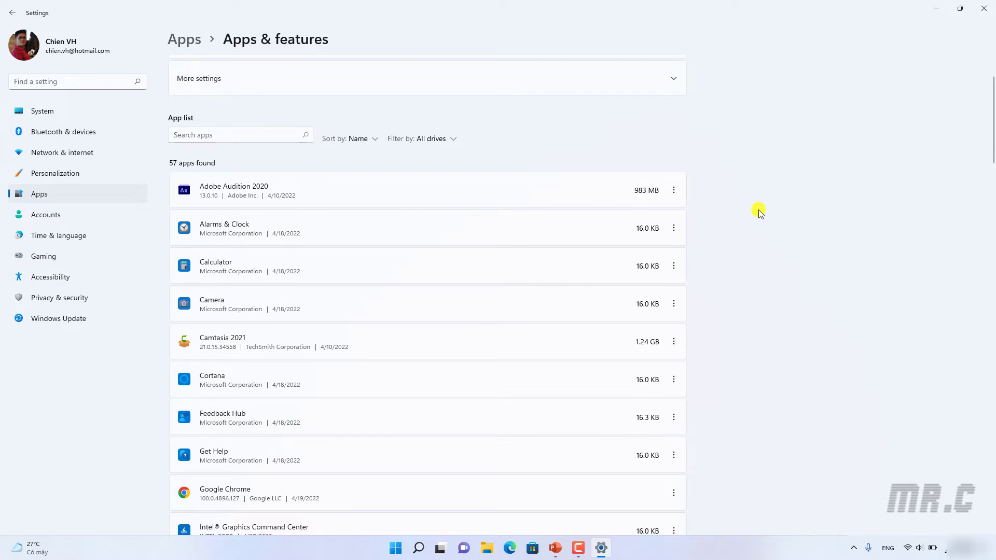
{"action": "scroll", "coordinate": [654, 277], "scroll_direction": "down", "scroll_amount": 10}
{"action": "scroll", "coordinate": [653, 280], "scroll_direction": "down", "scroll_amount": 15}
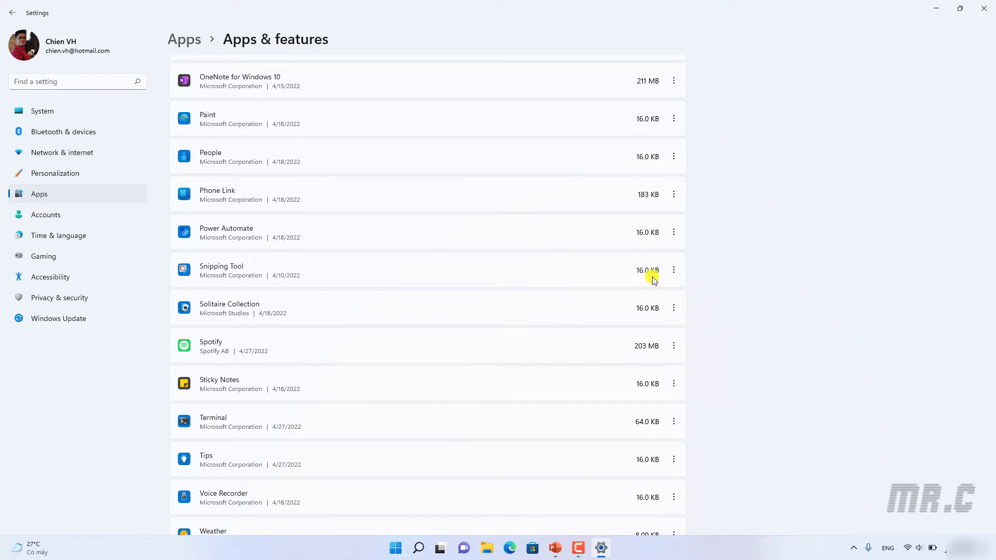
Uninstall the Spotify and Xbox apps
{"action": "left_click", "coordinate": [674, 345]}
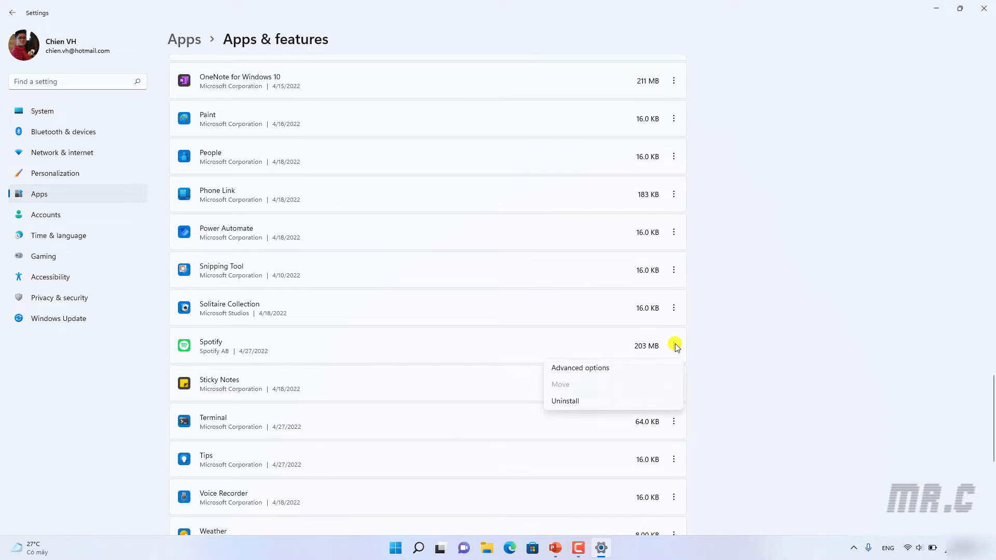
{"action": "left_click", "coordinate": [568, 401]}
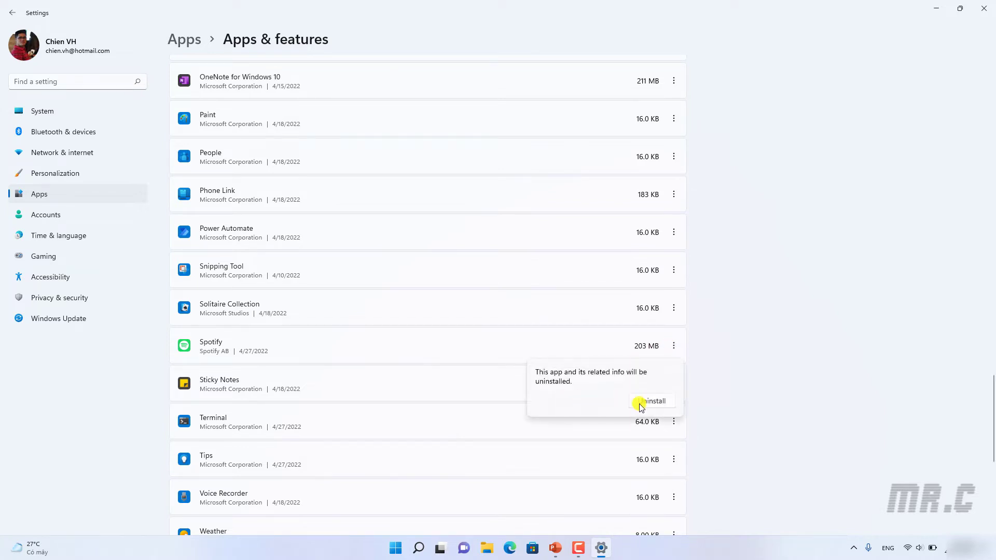
{"action": "left_click", "coordinate": [652, 401]}
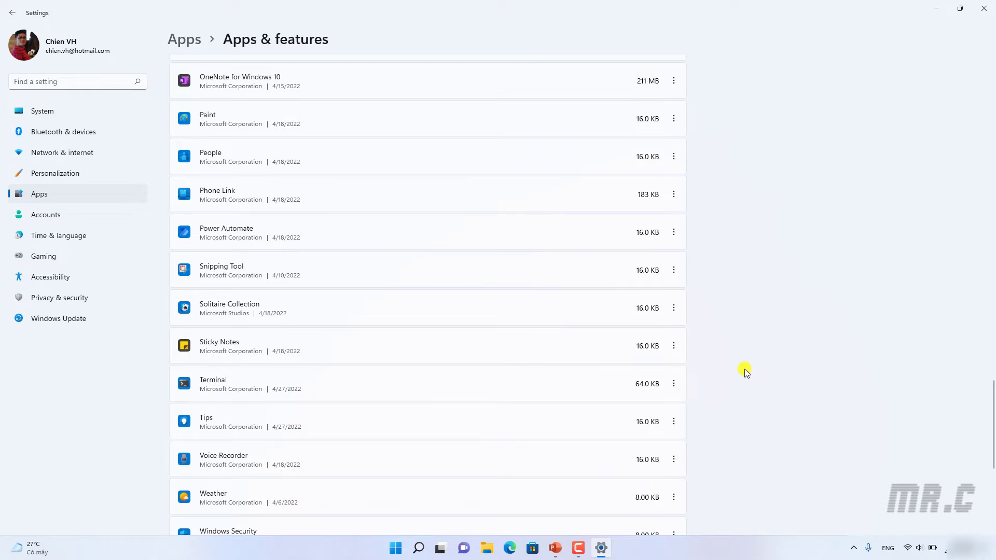
{"action": "scroll", "coordinate": [592, 384], "scroll_direction": "down", "scroll_amount": 3}
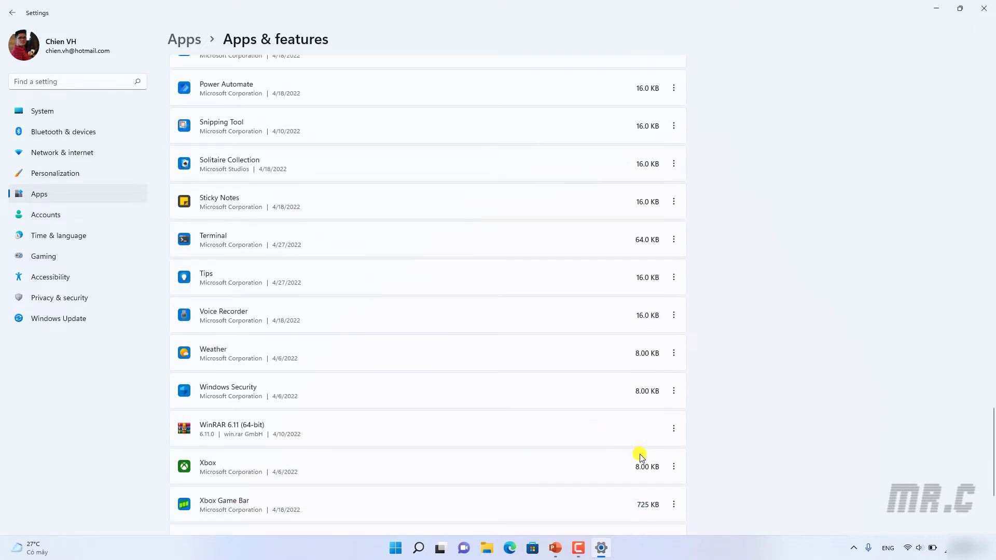
{"action": "scroll", "coordinate": [638, 456], "scroll_direction": "down", "scroll_amount": 3}
{"action": "left_click", "coordinate": [673, 322]}
{"action": "left_click", "coordinate": [618, 379]}
{"action": "left_click", "coordinate": [660, 385]}
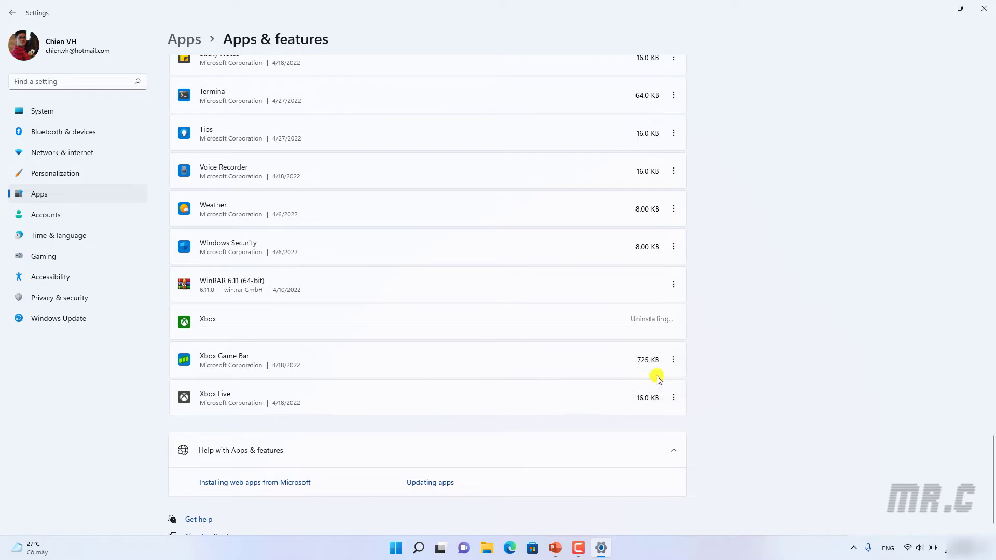
Uninstall Xbox Live and Solitaire Collection, then close Settings
{"action": "left_click", "coordinate": [674, 341]}
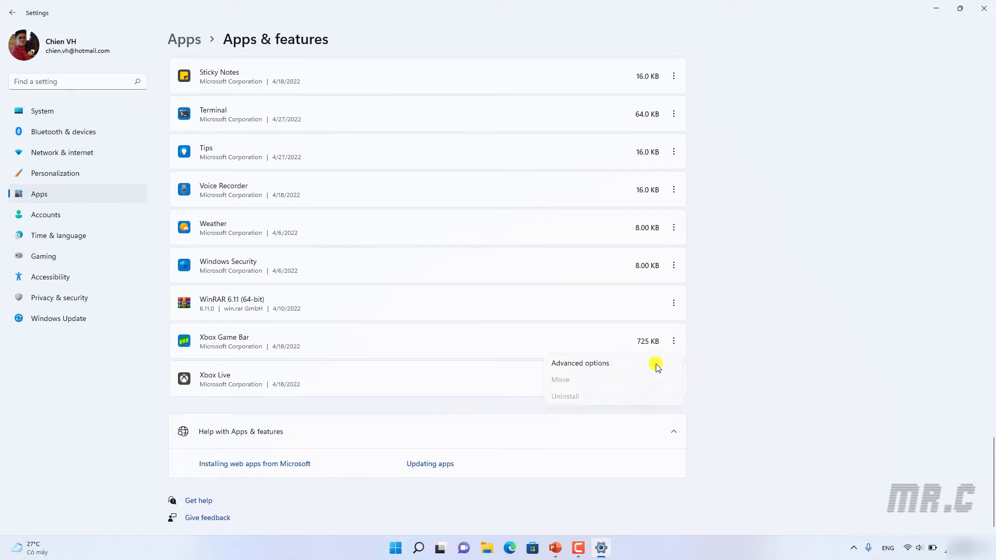
{"action": "left_click", "coordinate": [853, 347]}
{"action": "left_click", "coordinate": [674, 341]}
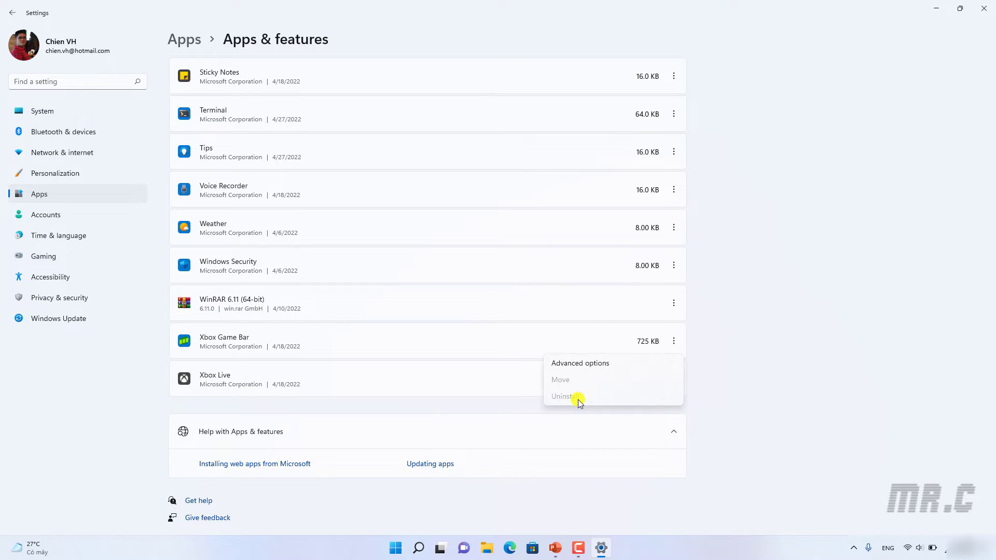
{"action": "left_click", "coordinate": [586, 434]}
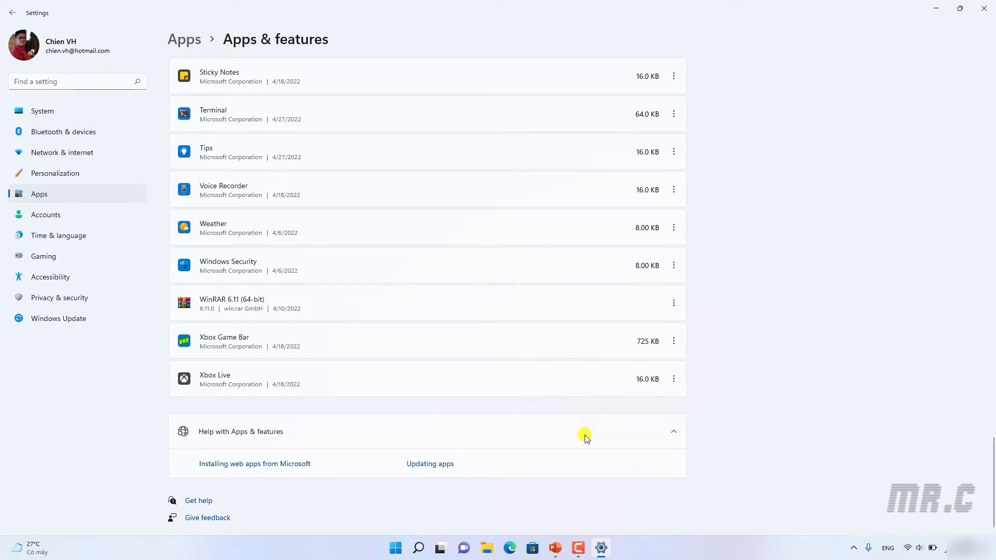
{"action": "left_click", "coordinate": [653, 435]}
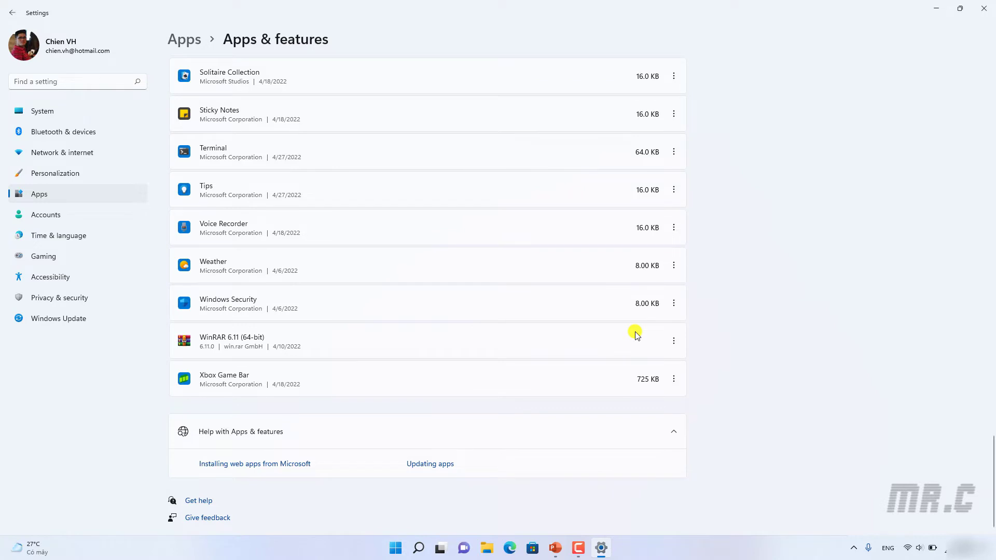
{"action": "scroll", "coordinate": [638, 334], "scroll_direction": "up", "scroll_amount": 4}
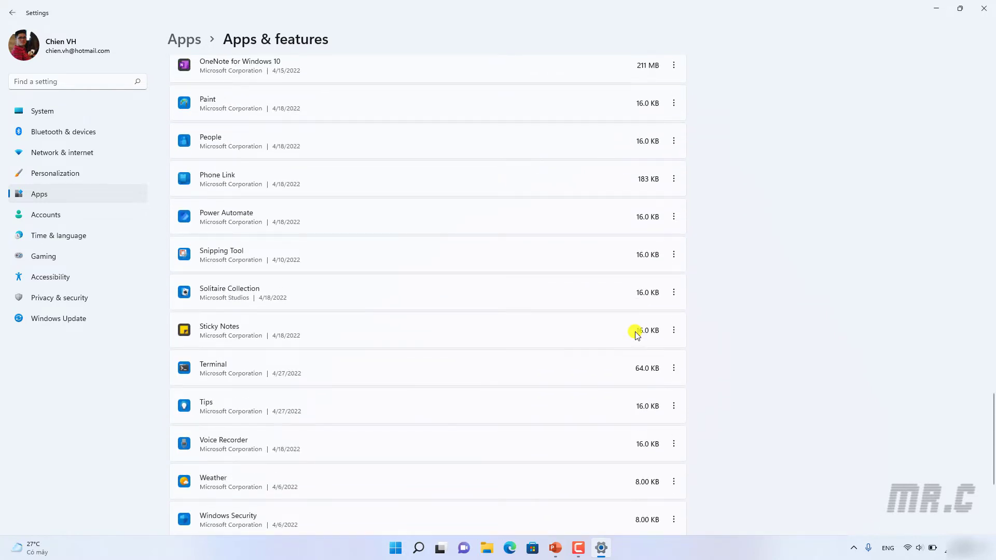
{"action": "left_click", "coordinate": [675, 294]}
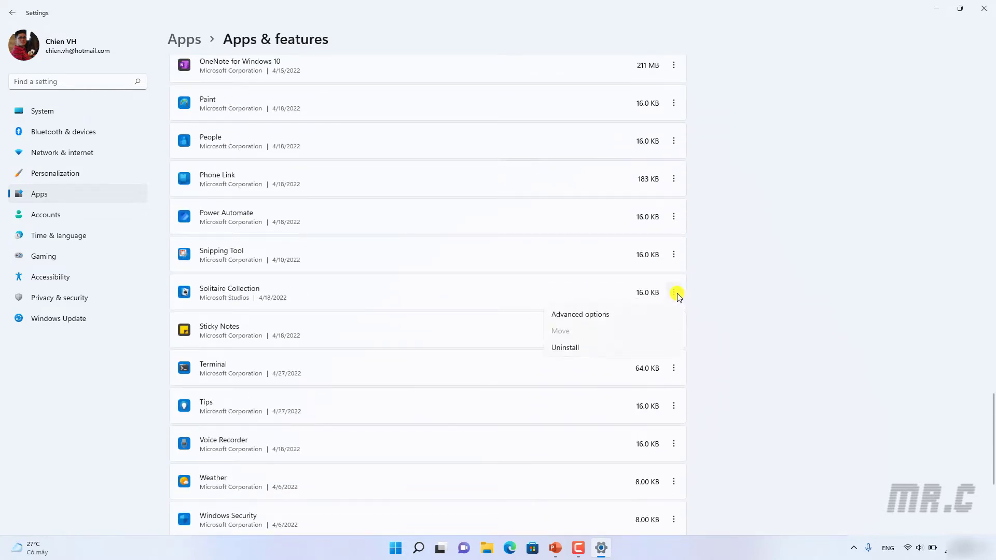
{"action": "left_click", "coordinate": [611, 347]}
{"action": "left_click", "coordinate": [649, 346]}
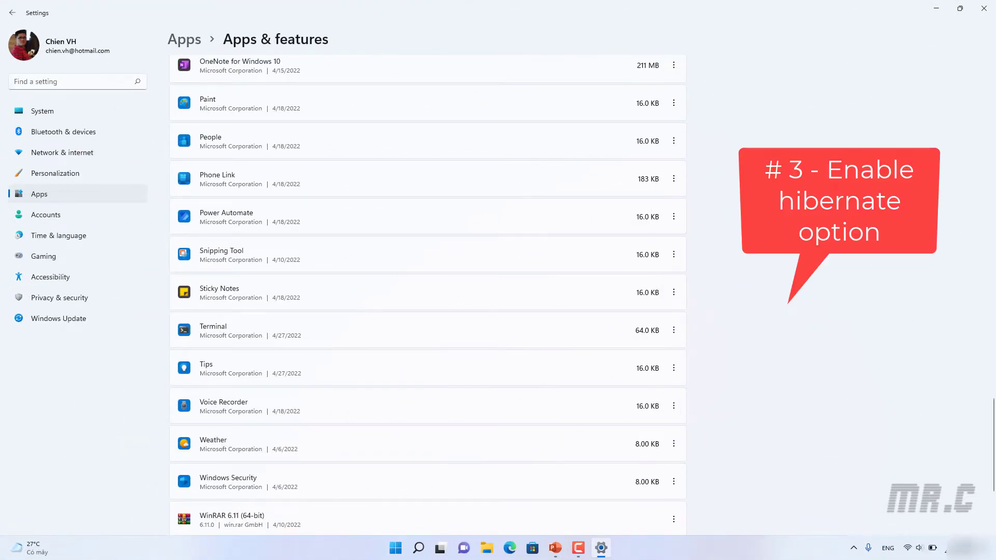
{"action": "left_click", "coordinate": [986, 8]}
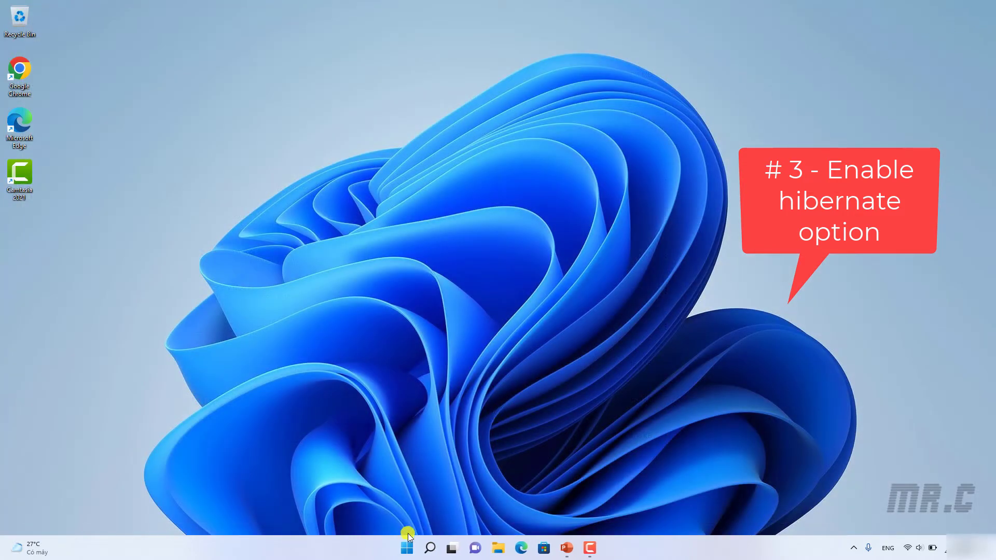
Check the Start menu's power choices, which offer only Sleep, Shut down and Restart
{"action": "left_click", "coordinate": [406, 548]}
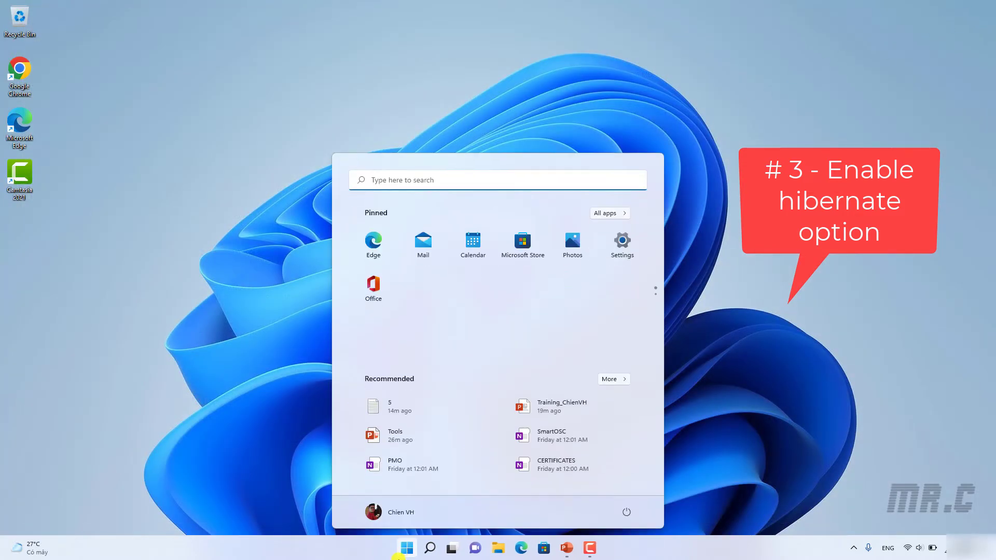
{"action": "left_click", "coordinate": [629, 513]}
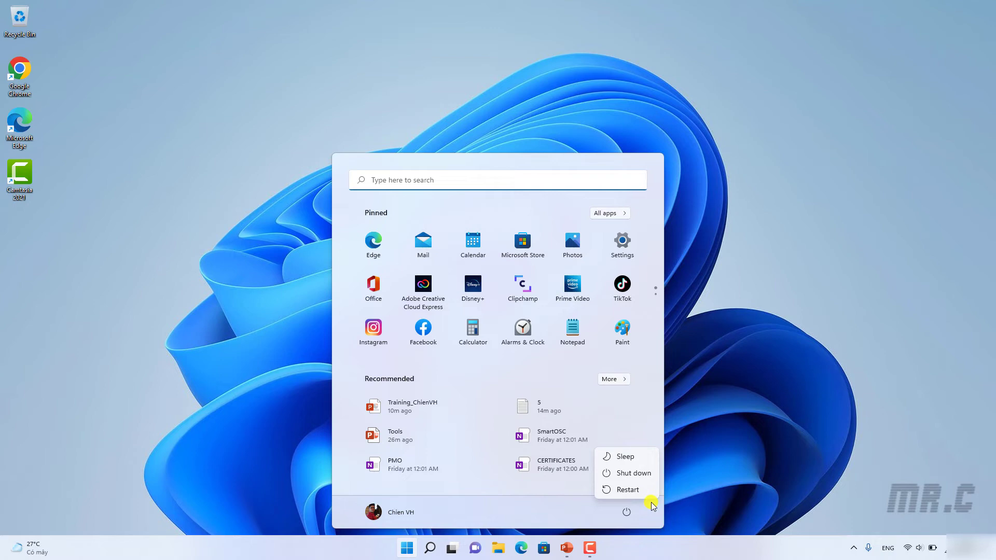
{"action": "left_click", "coordinate": [652, 505]}
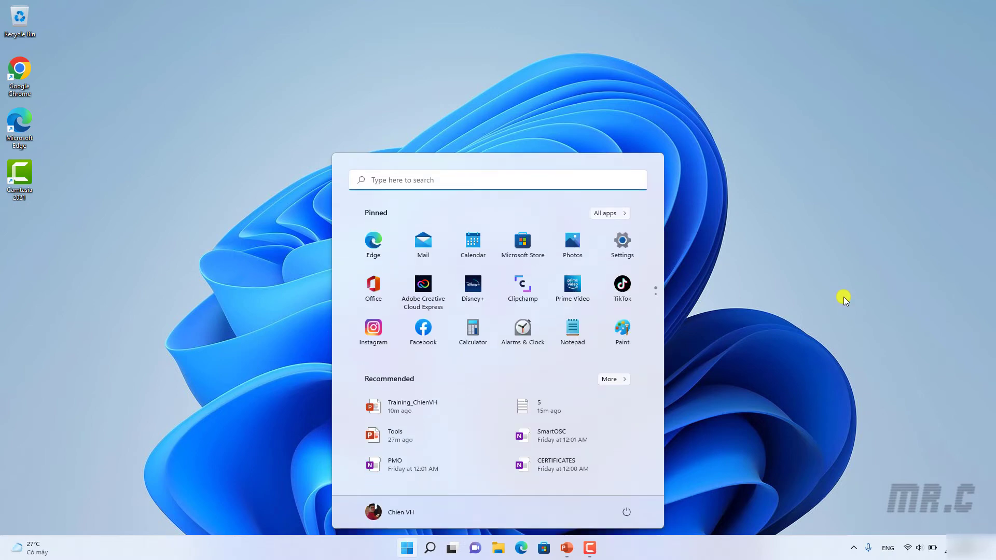
Open Control Panel's Power Options at 'Choose what the power buttons do'
{"action": "type", "text": "cont"}
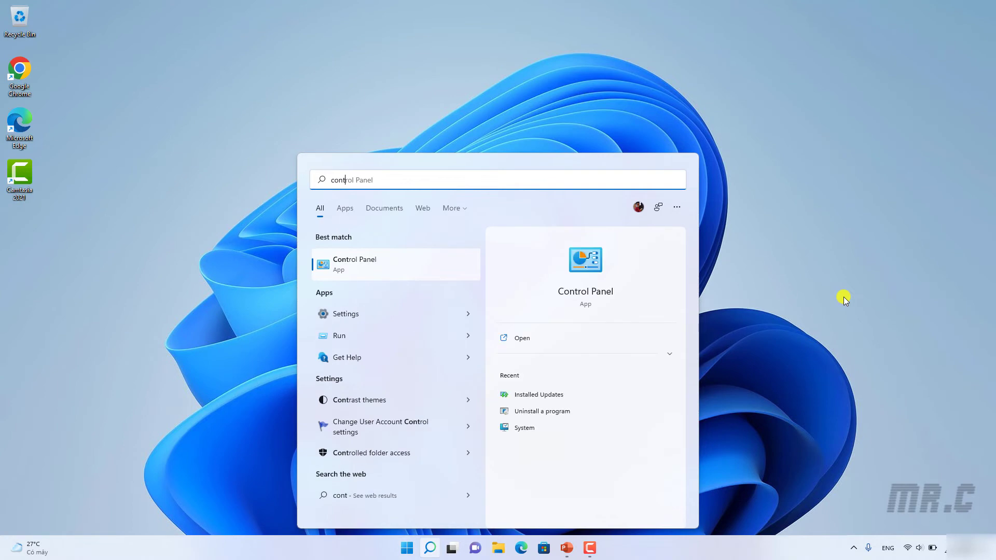
{"action": "left_click", "coordinate": [381, 261]}
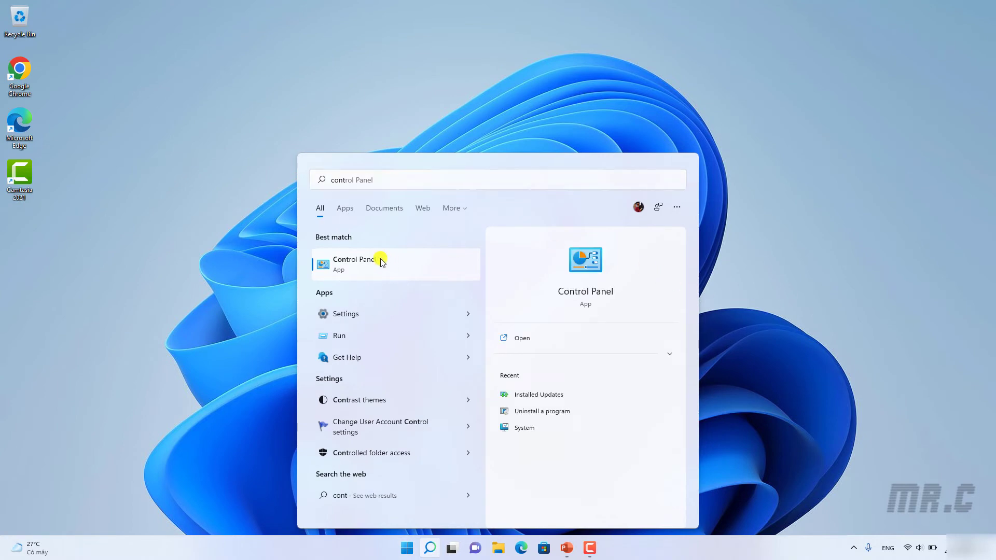
{"action": "left_click", "coordinate": [643, 136]}
{"action": "left_click_drag", "start_coordinate": [628, 116], "coordinate": [603, 67]}
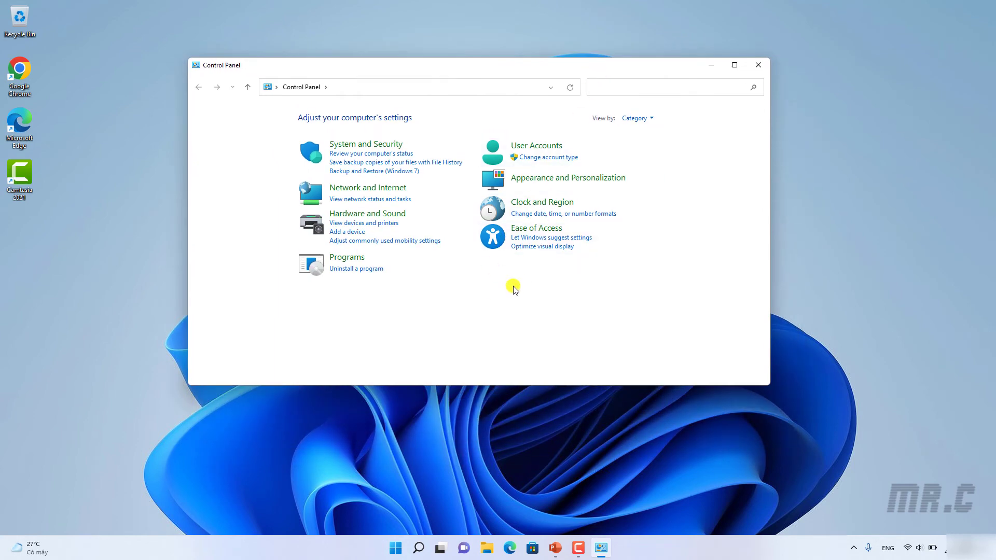
{"action": "left_click", "coordinate": [399, 145]}
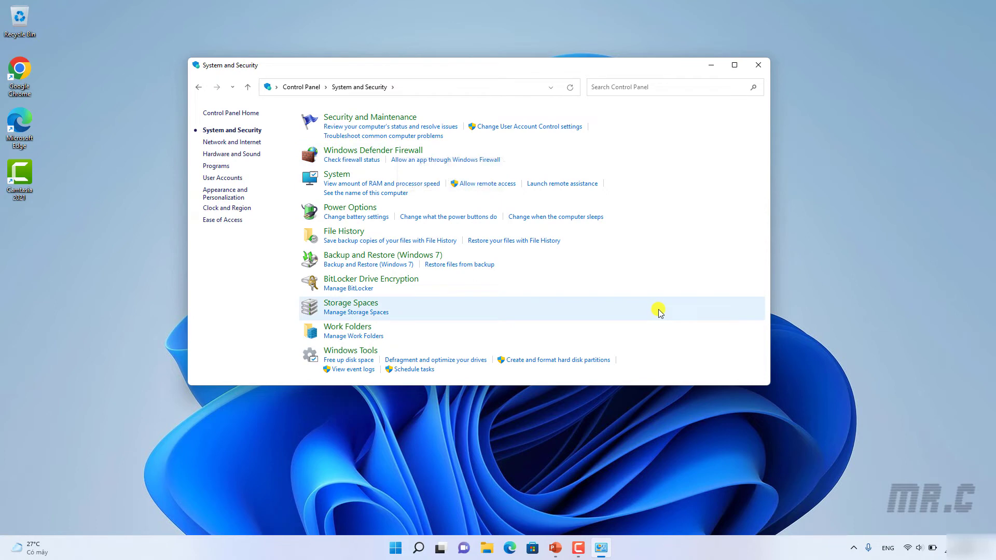
{"action": "left_click", "coordinate": [347, 209]}
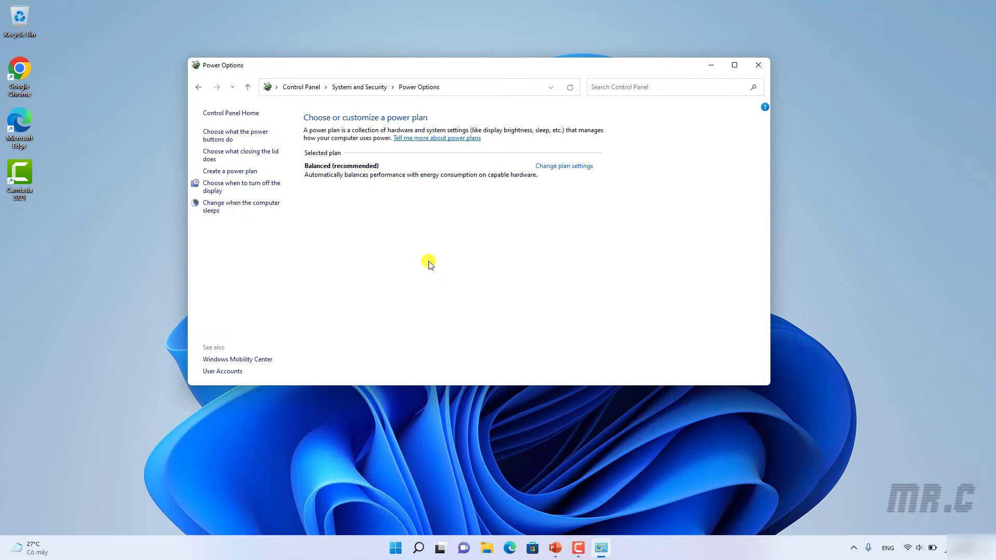
{"action": "left_click", "coordinate": [222, 132]}
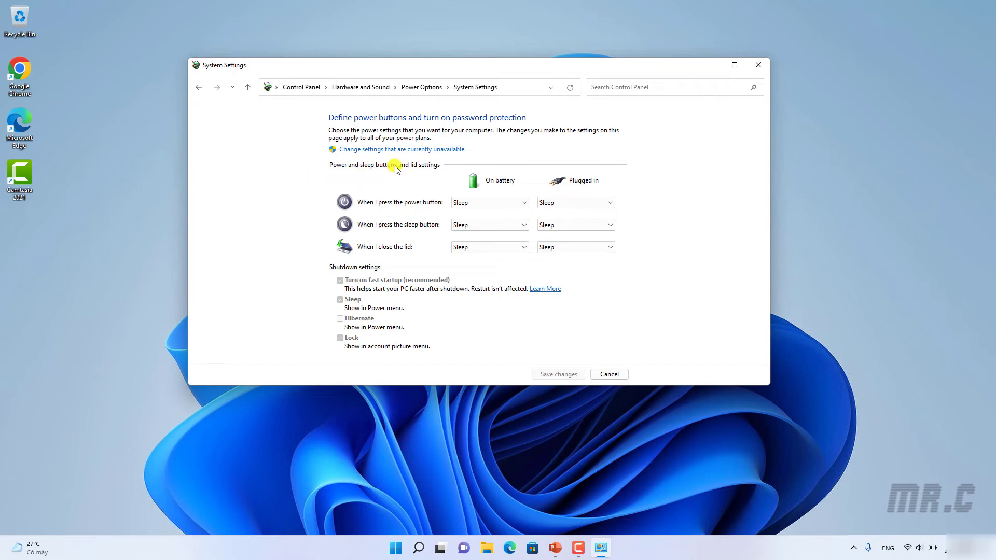
Enable Hibernate in the shutdown settings, save changes, and close Power Options
{"action": "left_click", "coordinate": [440, 149]}
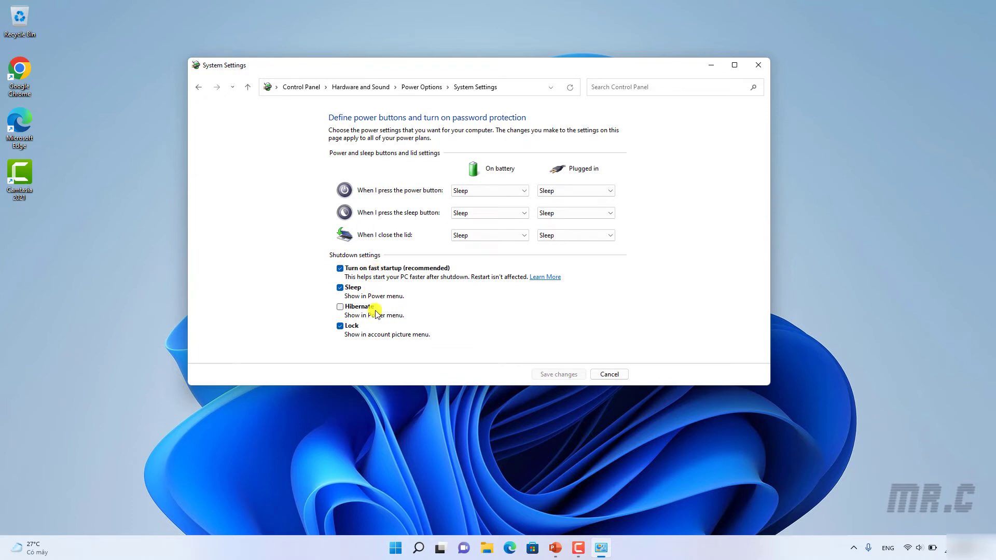
{"action": "left_click", "coordinate": [340, 308]}
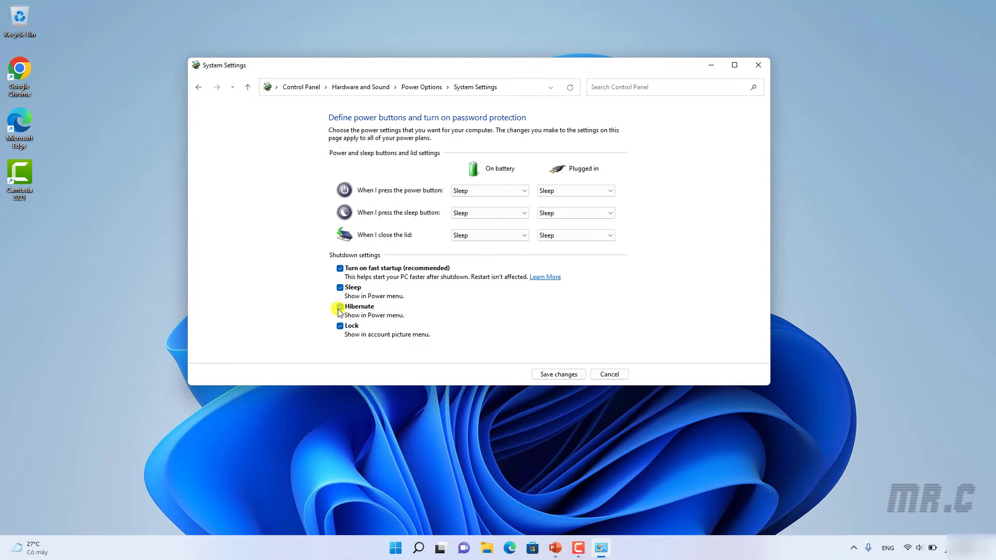
{"action": "left_click", "coordinate": [562, 375]}
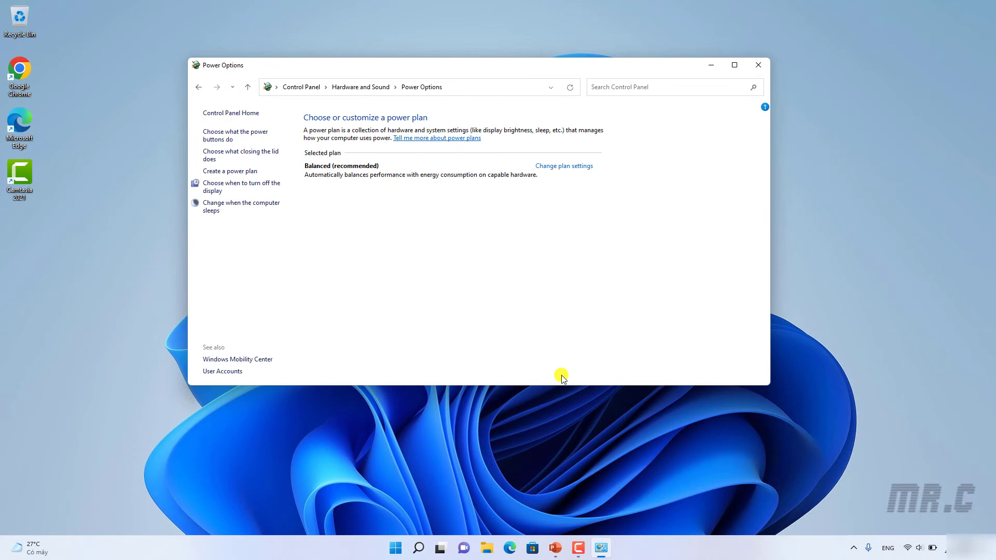
{"action": "left_click", "coordinate": [760, 64]}
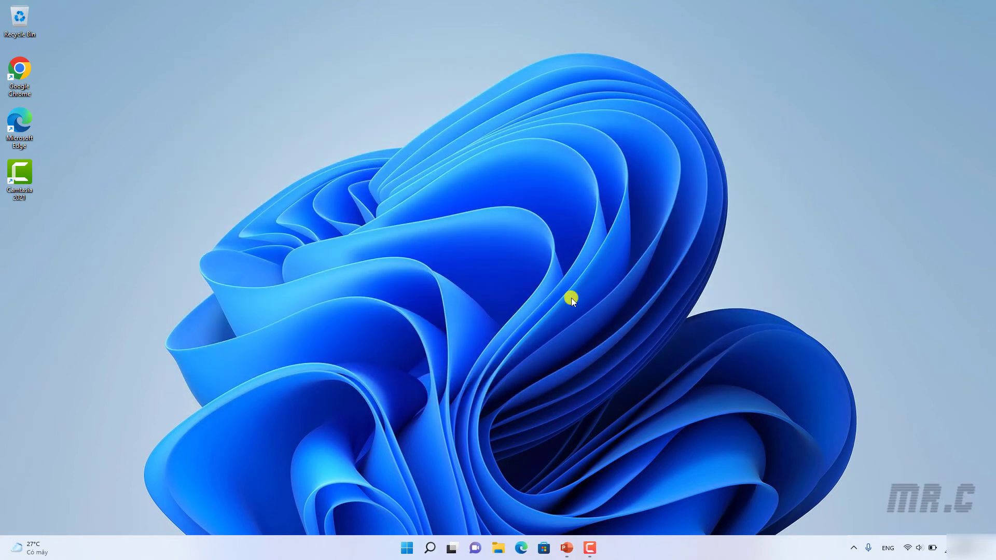
{"action": "left_click", "coordinate": [408, 548]}
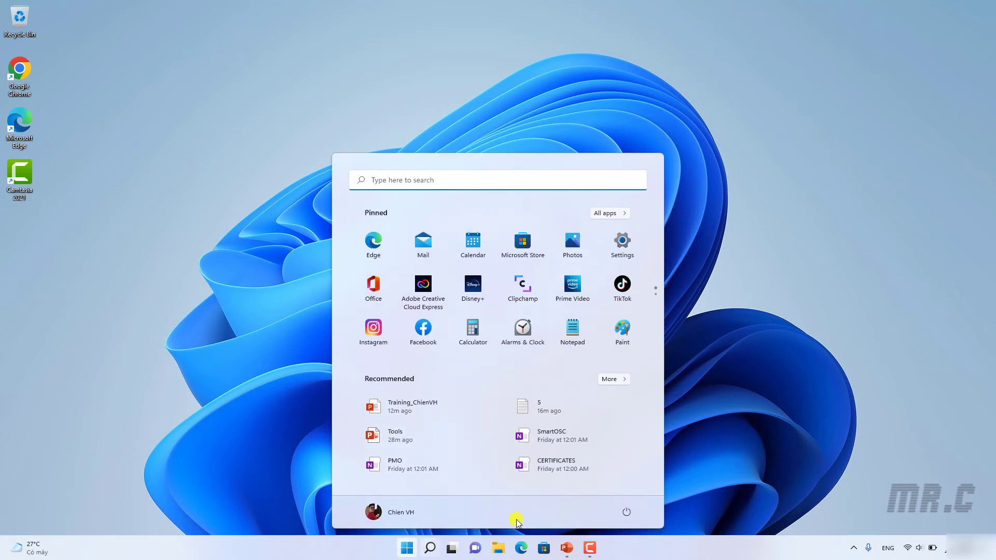
{"action": "left_click", "coordinate": [627, 513]}
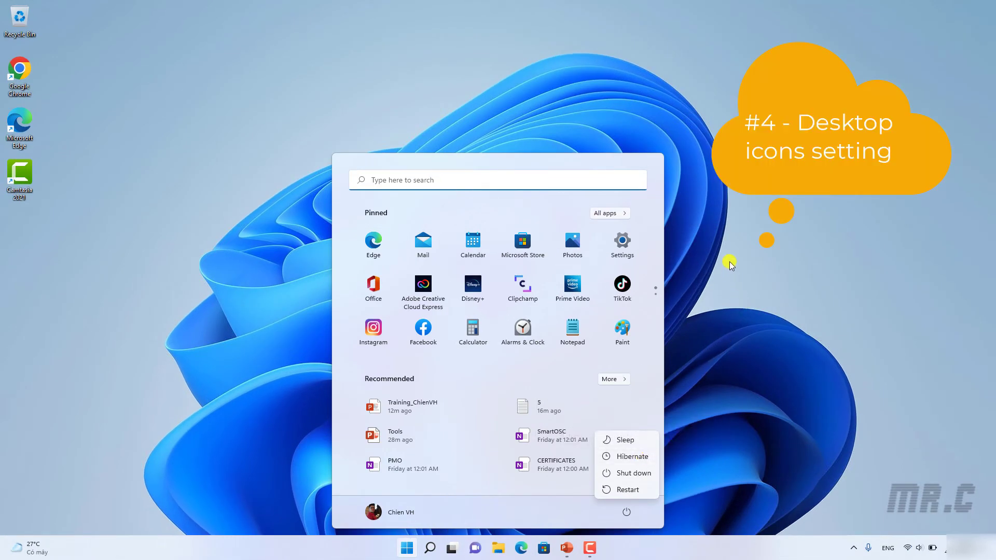
{"action": "key", "text": "Escape"}
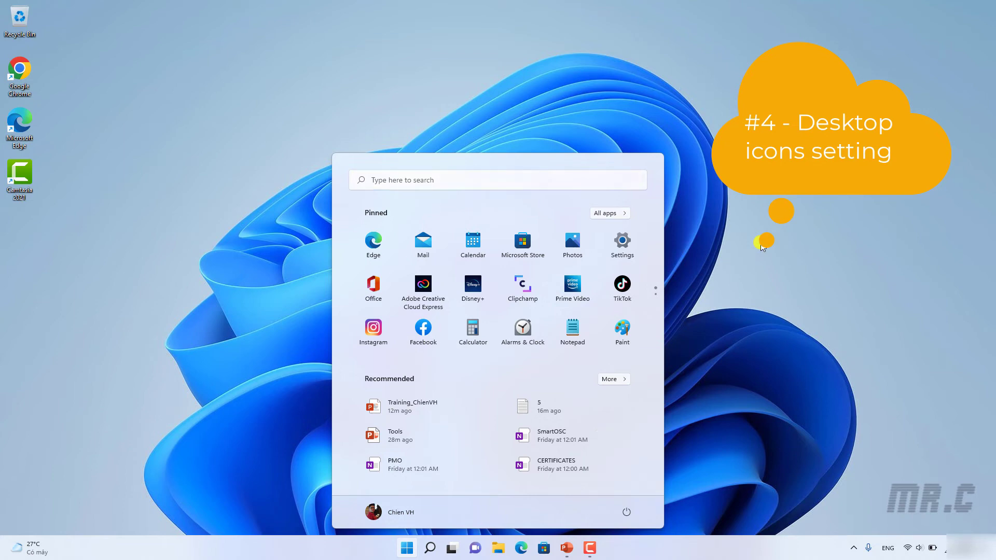
{"action": "key", "text": "Escape"}
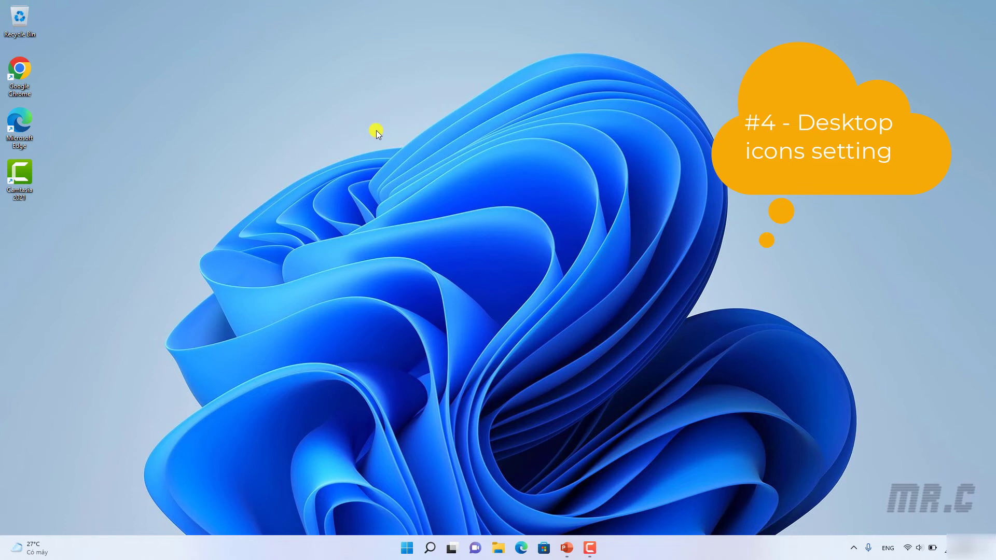
Open Desktop icon settings via Personalize > Themes from the desktop menu
{"action": "right_click", "coordinate": [317, 116]}
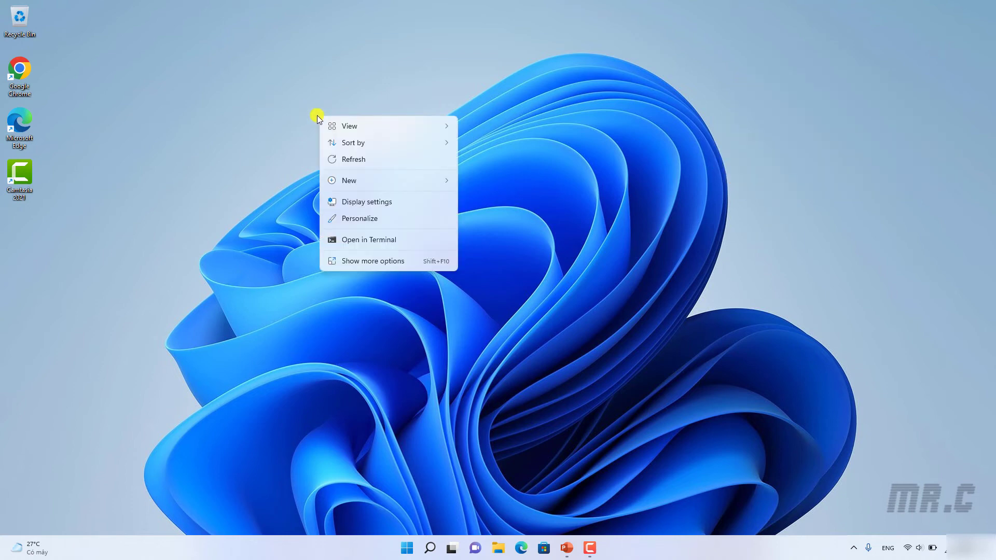
{"action": "left_click", "coordinate": [374, 219]}
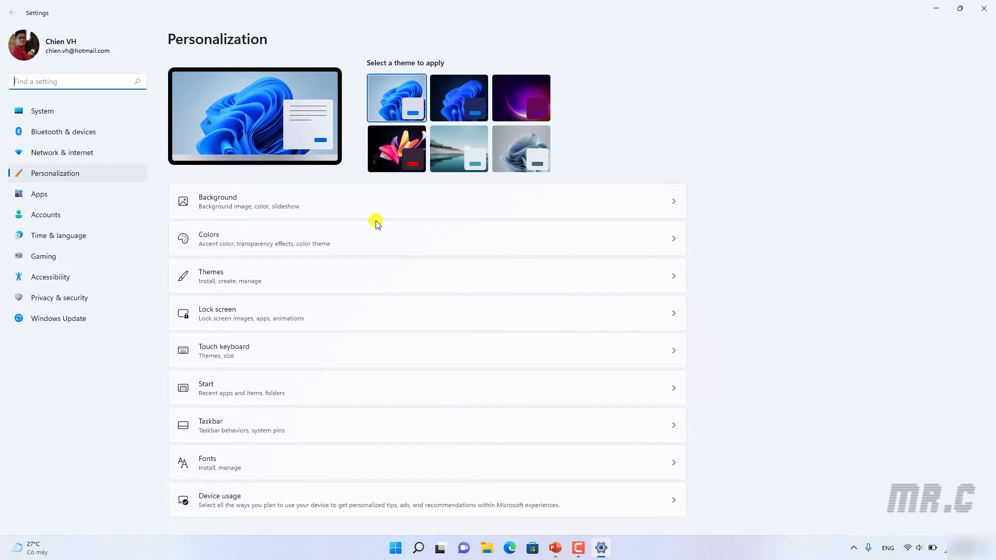
{"action": "left_click", "coordinate": [293, 275]}
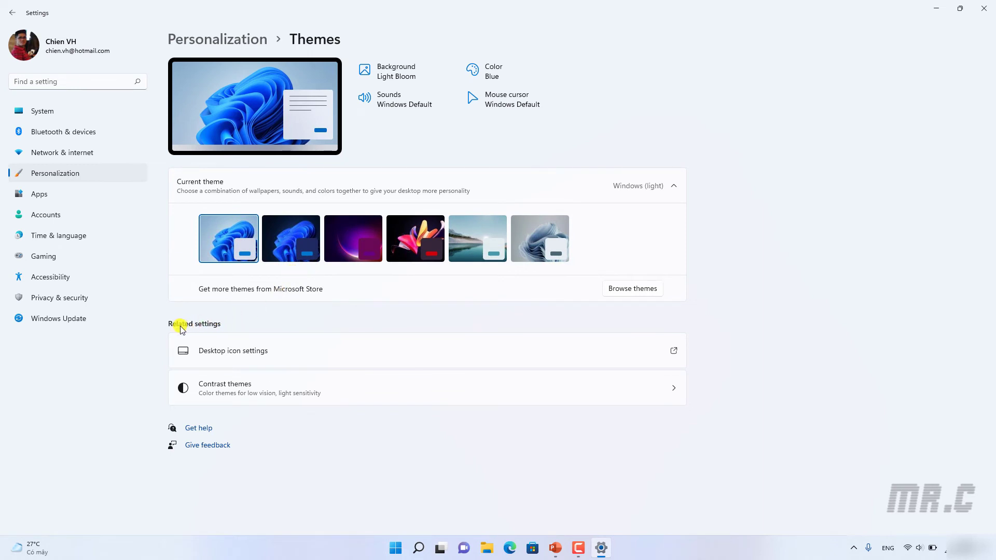
{"action": "left_click", "coordinate": [221, 351]}
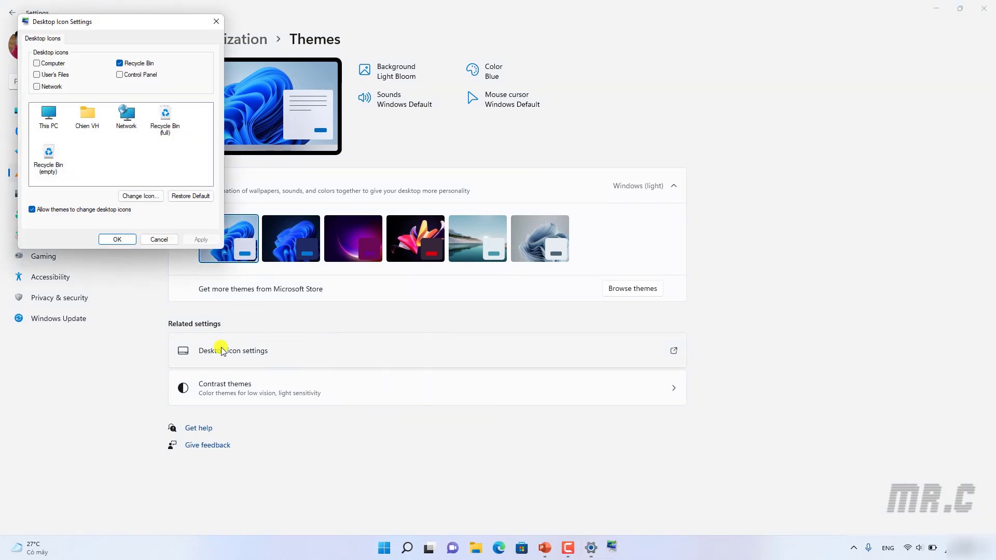
Turn on the Computer and Control Panel desktop icons, confirm with OK, and close Settings
{"action": "left_click_drag", "start_coordinate": [100, 20], "coordinate": [415, 155]}
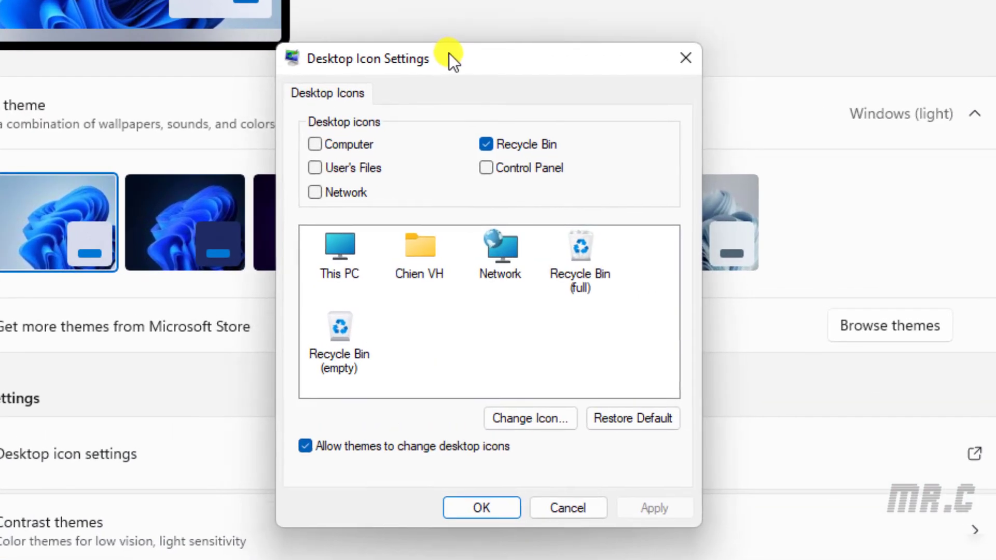
{"action": "left_click_drag", "start_coordinate": [449, 56], "coordinate": [454, 77]}
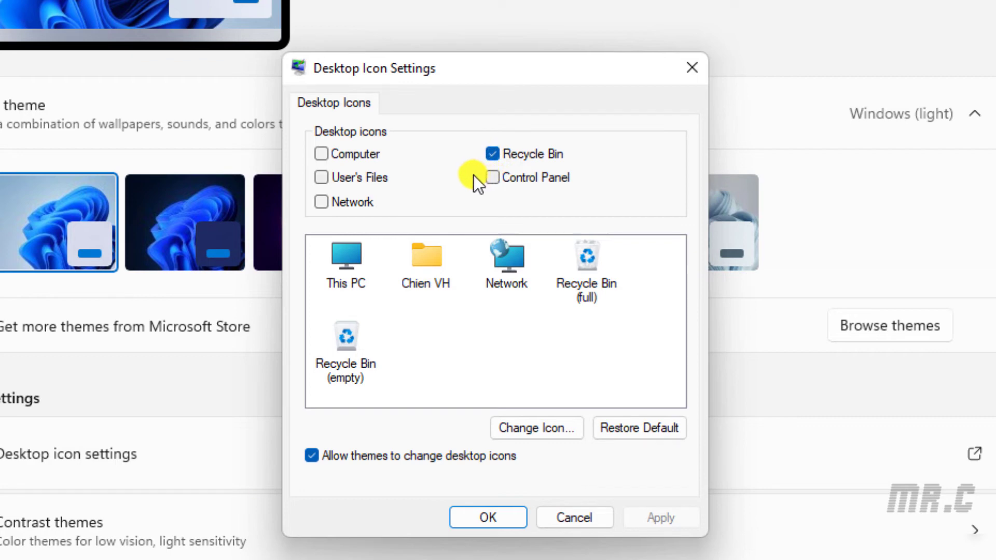
{"action": "left_click", "coordinate": [322, 155]}
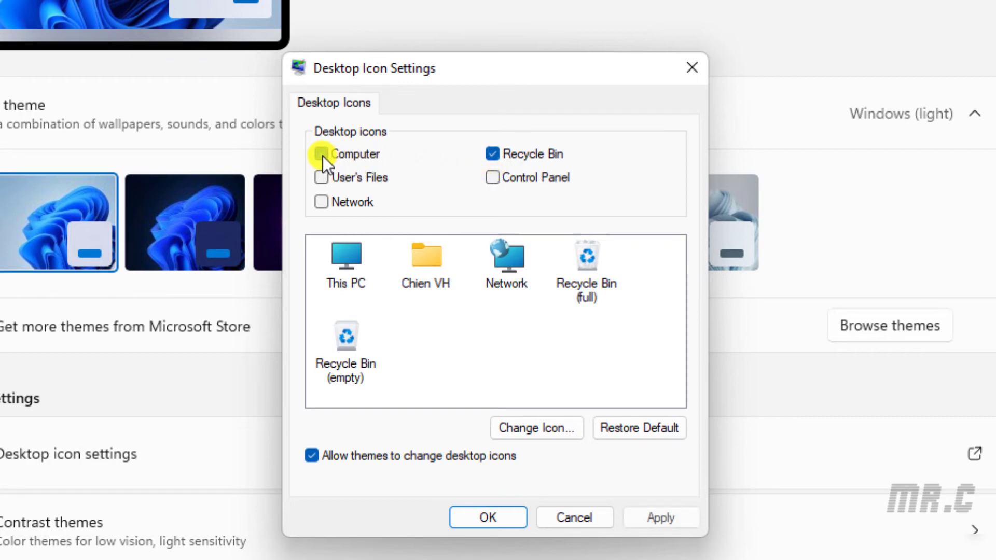
{"action": "left_click", "coordinate": [495, 177]}
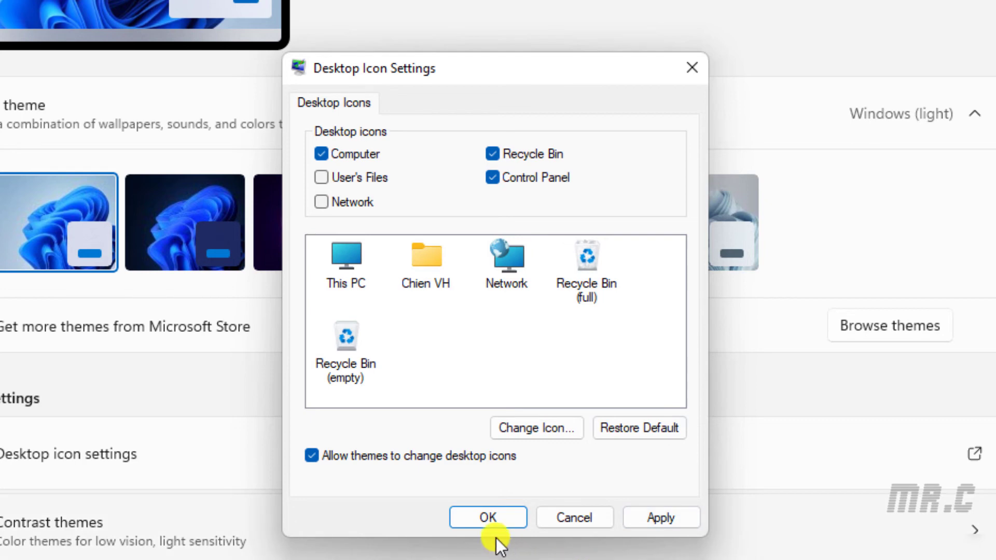
{"action": "left_click", "coordinate": [490, 517]}
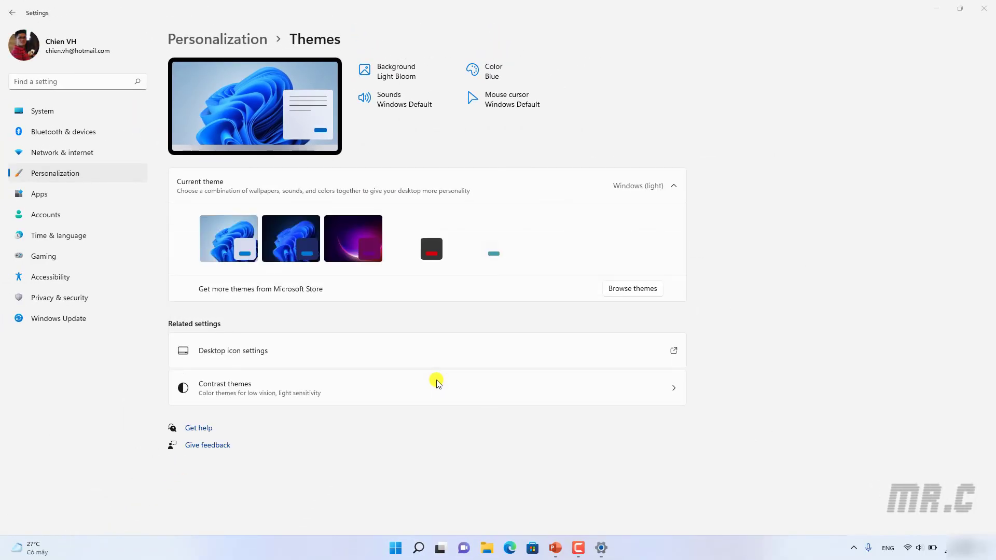
{"action": "left_click", "coordinate": [983, 9]}
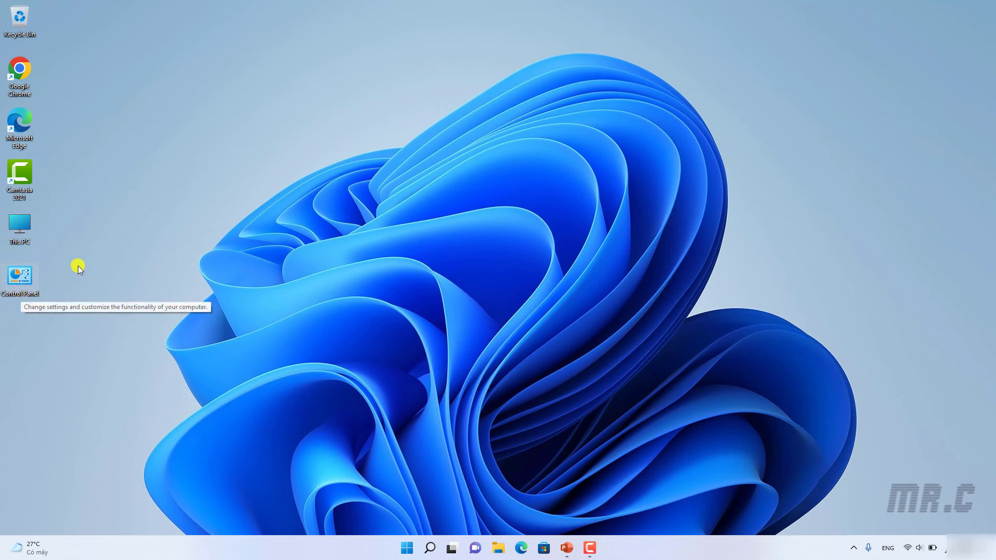
Sort the desktop icons by Name so This PC comes first
{"action": "right_click", "coordinate": [216, 146]}
{"action": "mouse_move", "coordinate": [254, 175]}
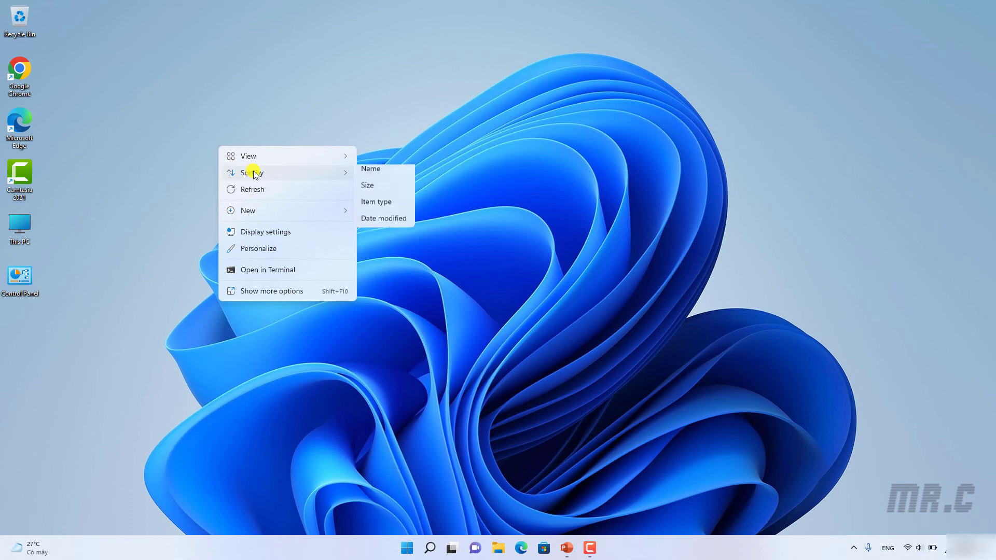
{"action": "left_click", "coordinate": [366, 169]}
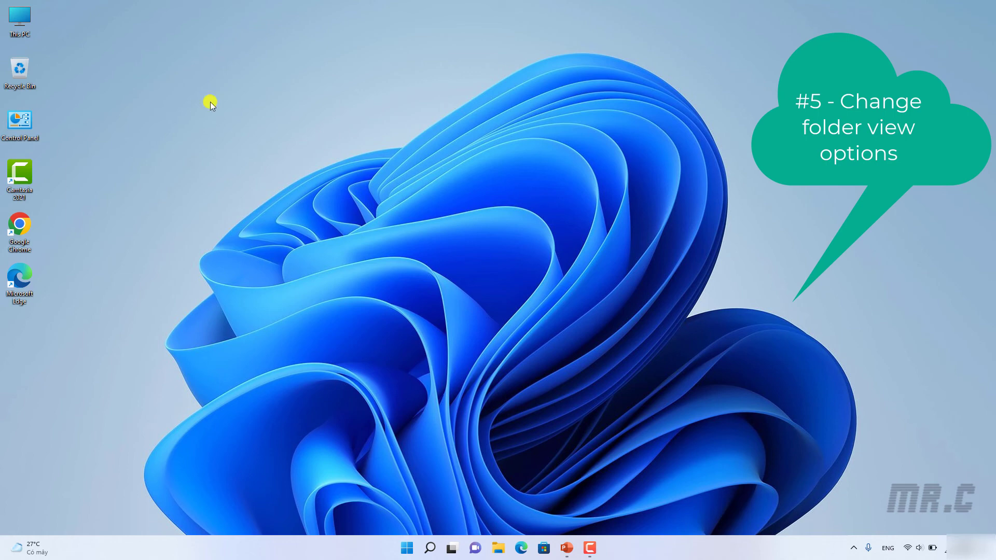
Open This PC in File Explorer and bring up Folder Options, centred on screen
{"action": "double_click", "coordinate": [32, 27]}
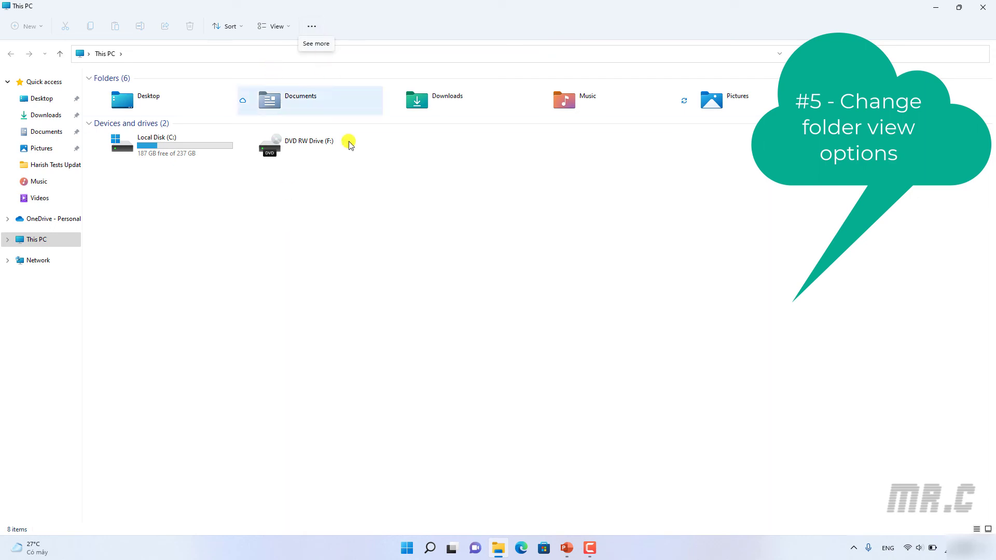
{"action": "left_click", "coordinate": [314, 27]}
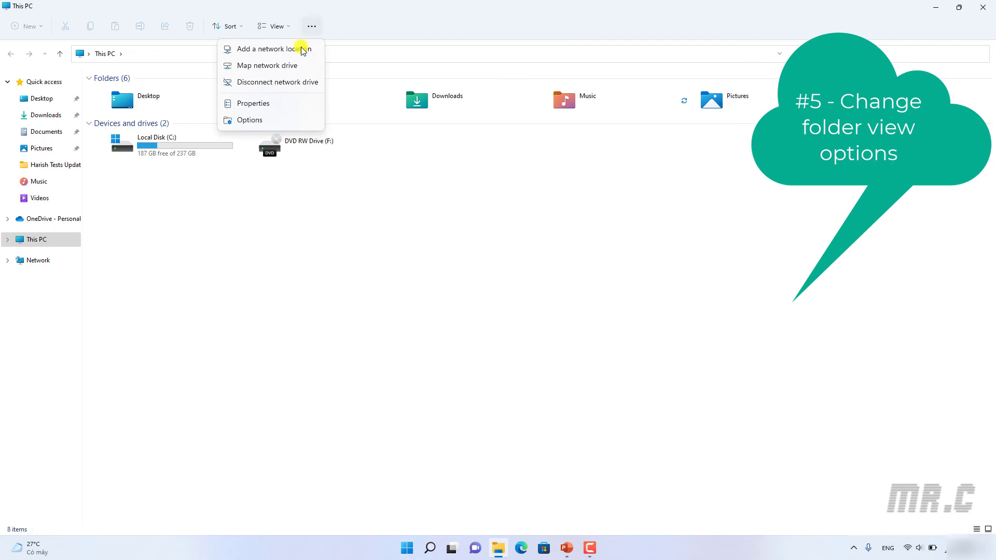
{"action": "left_click", "coordinate": [254, 120]}
{"action": "left_click_drag", "start_coordinate": [106, 89], "coordinate": [446, 134]}
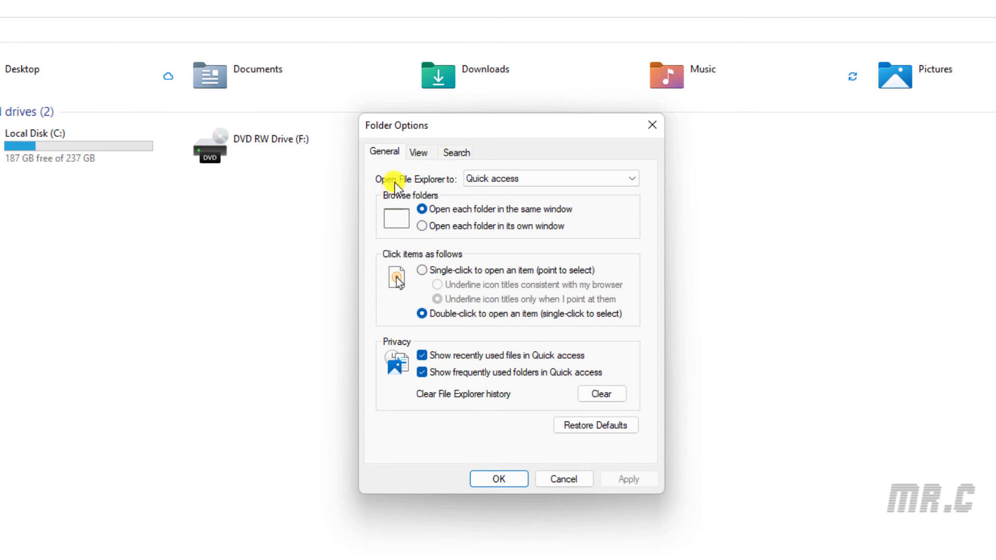
Set File Explorer to open to This PC and show hidden files and file extensions
{"action": "key", "text": "Down"}
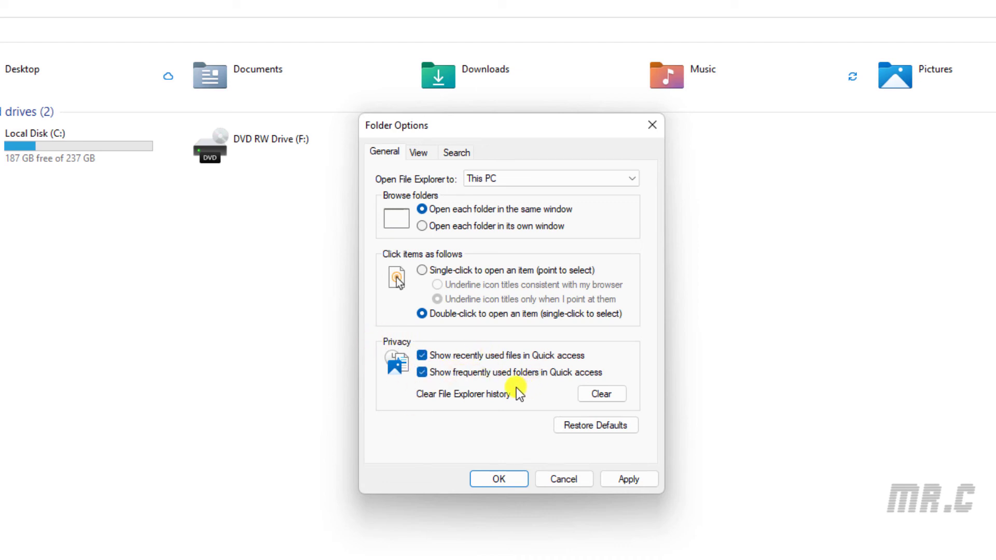
{"action": "left_click", "coordinate": [419, 153]}
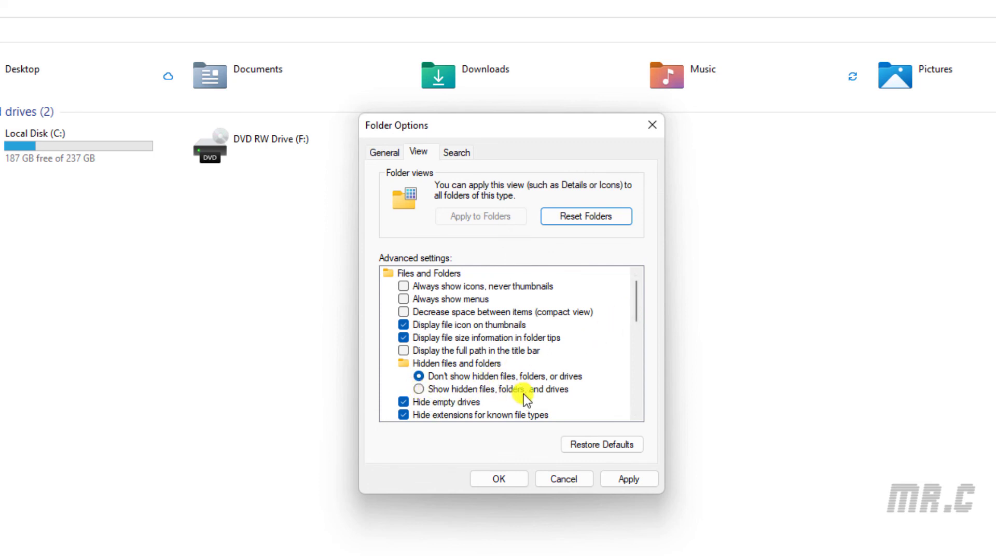
{"action": "left_click", "coordinate": [550, 390]}
{"action": "scroll", "coordinate": [549, 398], "scroll_direction": "down", "scroll_amount": 1}
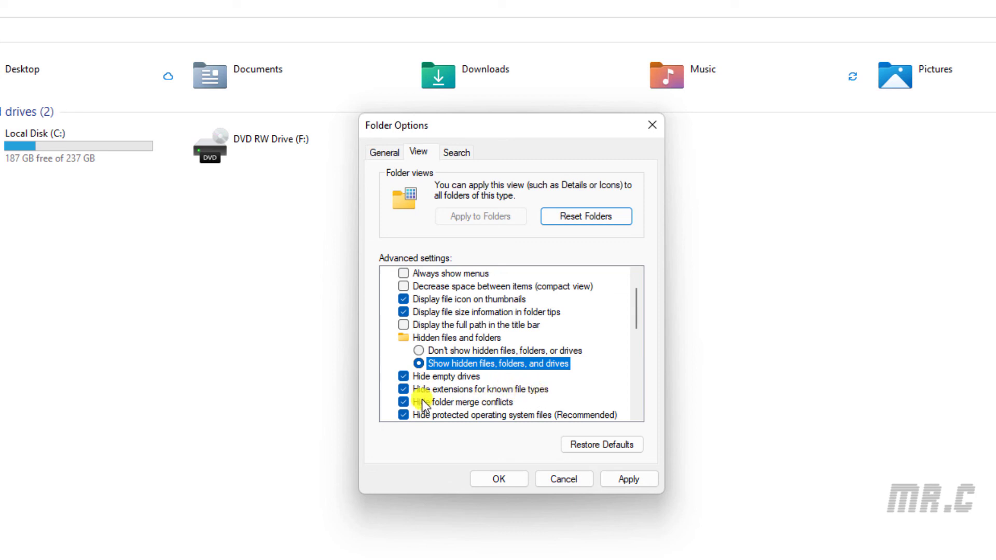
{"action": "left_click", "coordinate": [404, 389]}
{"action": "left_click", "coordinate": [498, 480]}
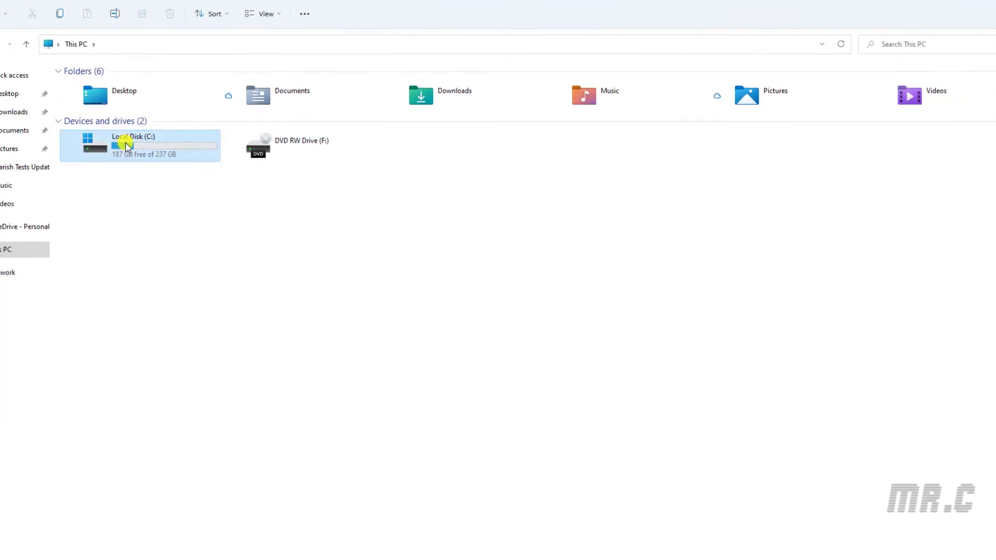
Check Local Disk (C:), then open Documents and select Product Roadmap.pptx to confirm extensions show
{"action": "double_click", "coordinate": [26, 145]}
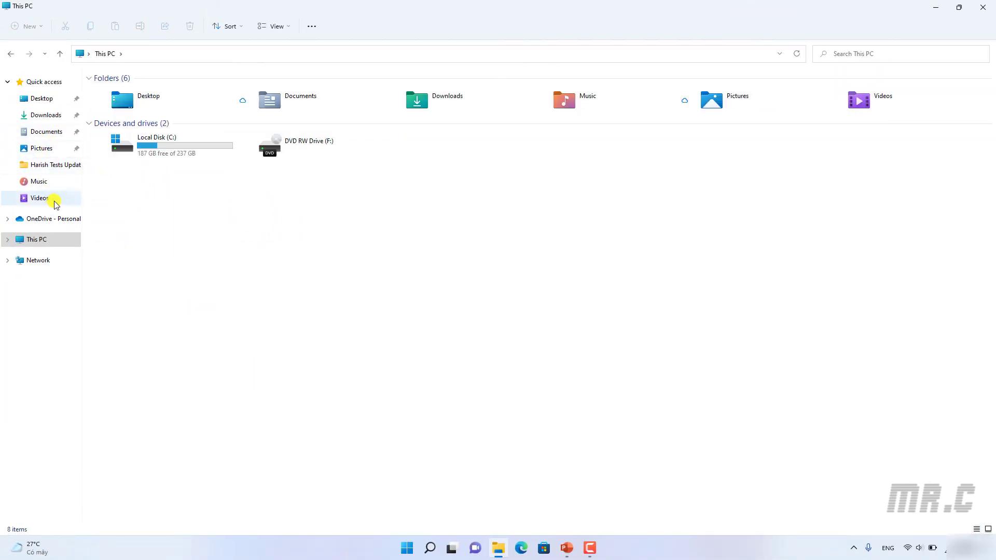
{"action": "left_click", "coordinate": [47, 132]}
{"action": "scroll", "coordinate": [105, 389], "scroll_direction": "down", "scroll_amount": 1}
{"action": "left_click", "coordinate": [107, 389]}
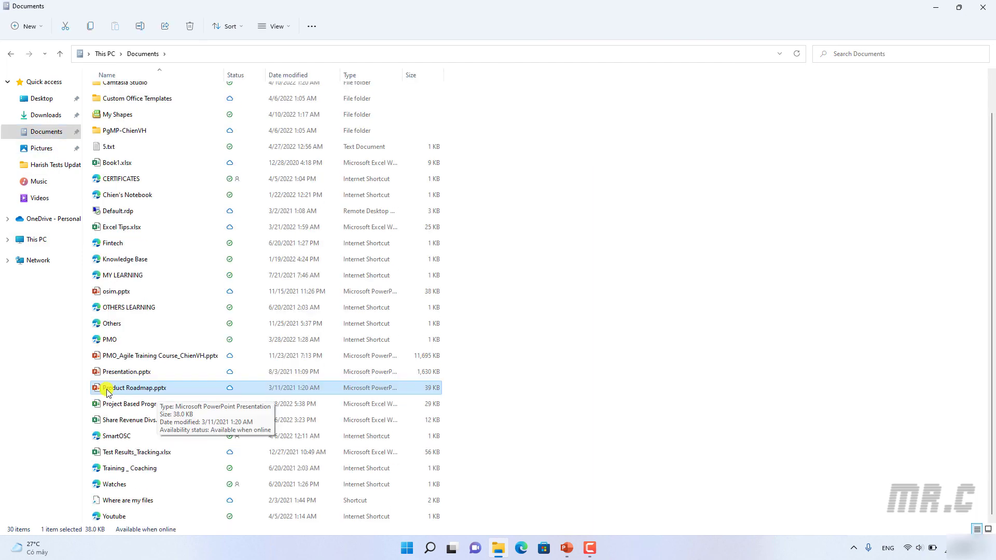